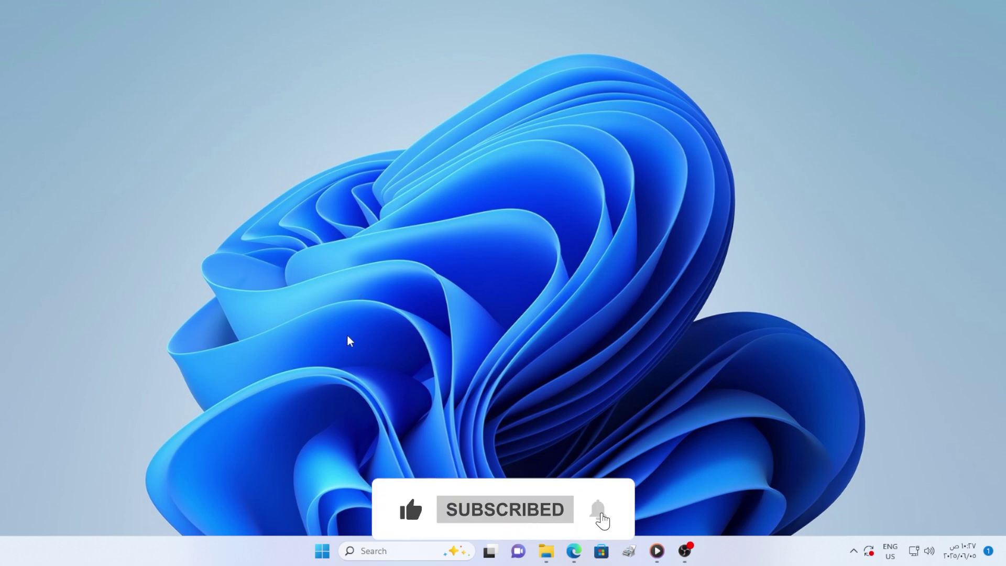
Step: Search Windows for 'ed', correcting the mistyped 'es', so Microsoft Edge appears as best match
key(super)
text(es)
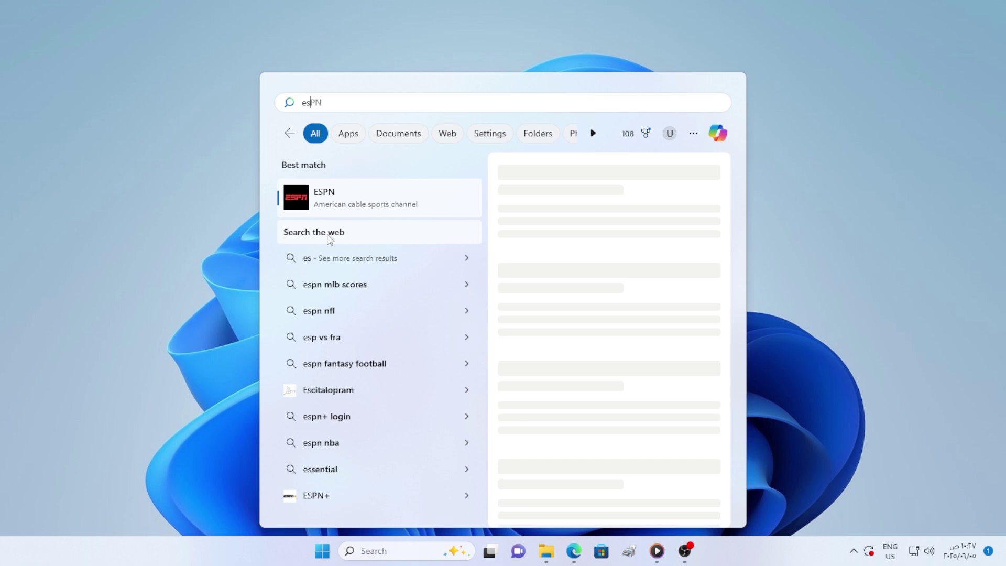
key(BackSpace)
key(BackSpace)
text(d)
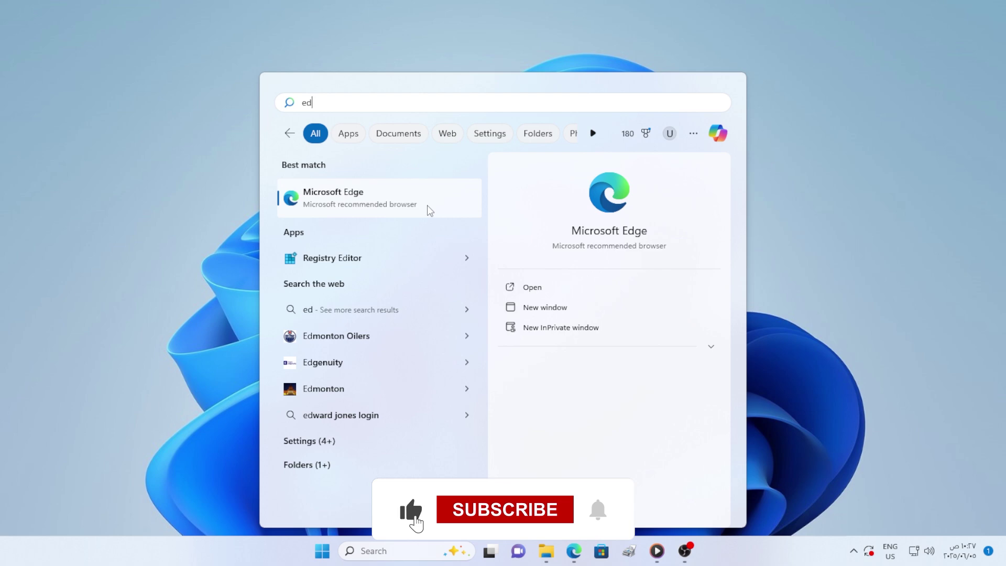
Step: Dismiss the search results and refresh the desktop from its context menu
click(896, 303)
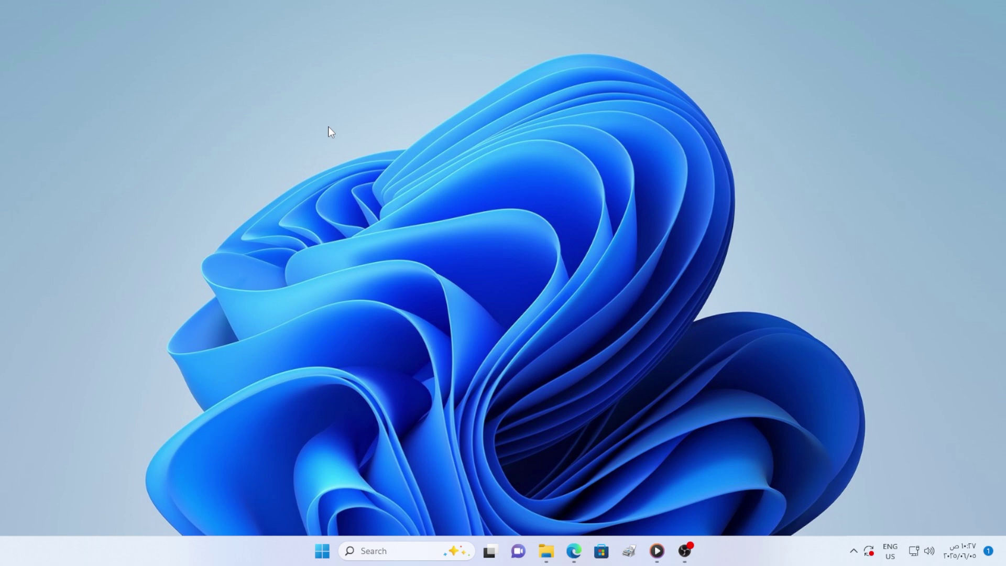
right_click(303, 193)
click(342, 251)
Step: Open the Run dialog and enter 'not' so 'notepad' is offered as the suggestion
key(super+r)
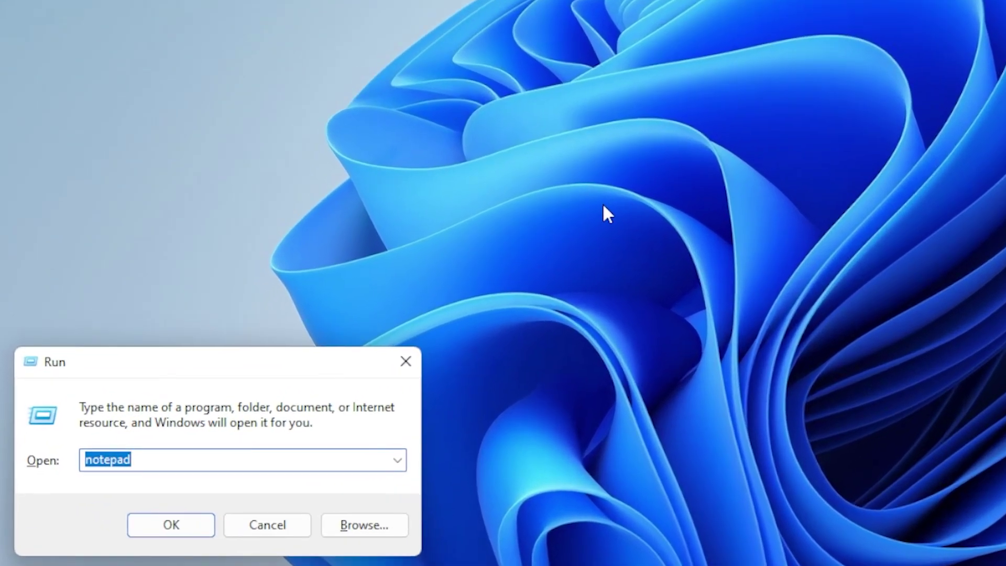
text(re)
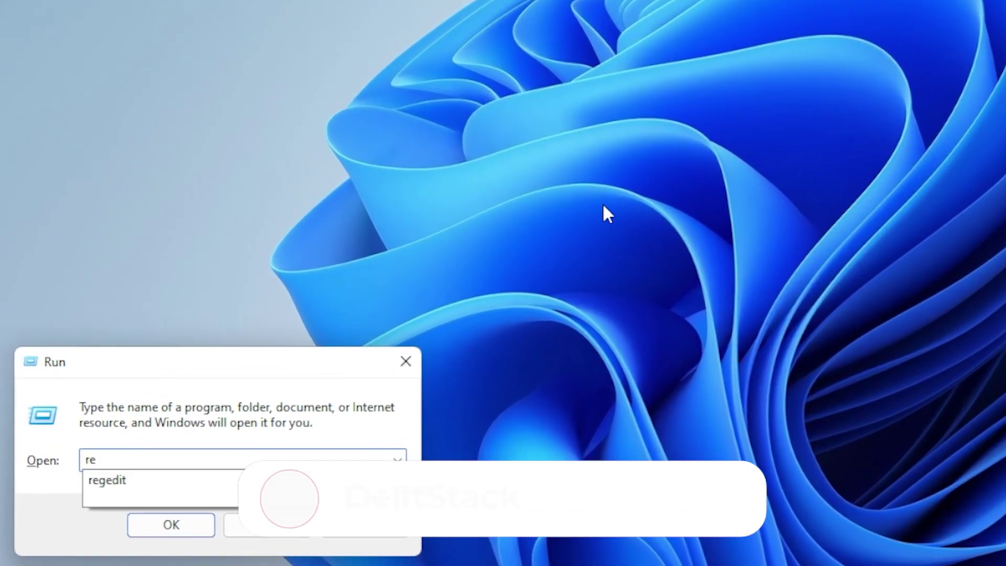
key(BackSpace)
key(BackSpace)
text(not)
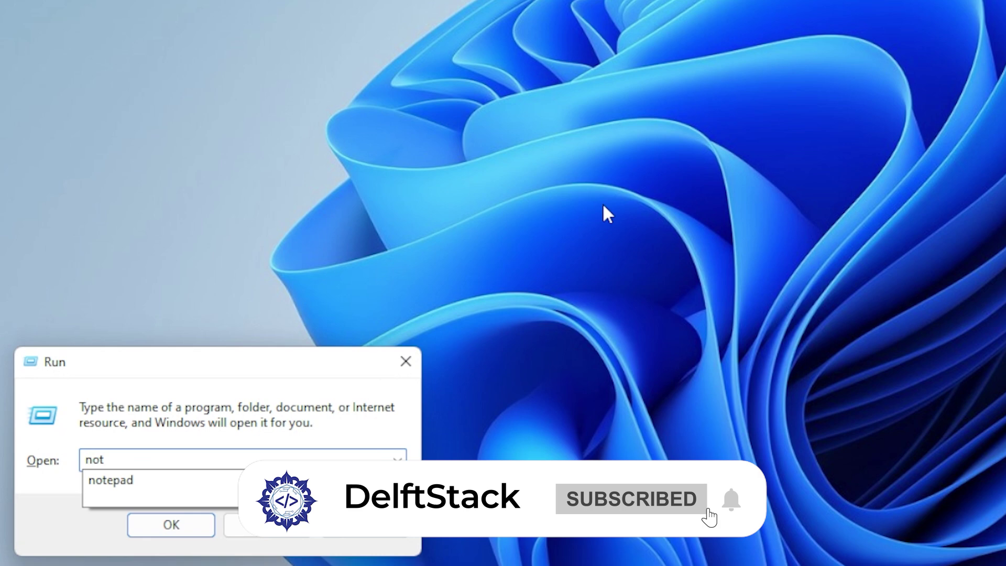
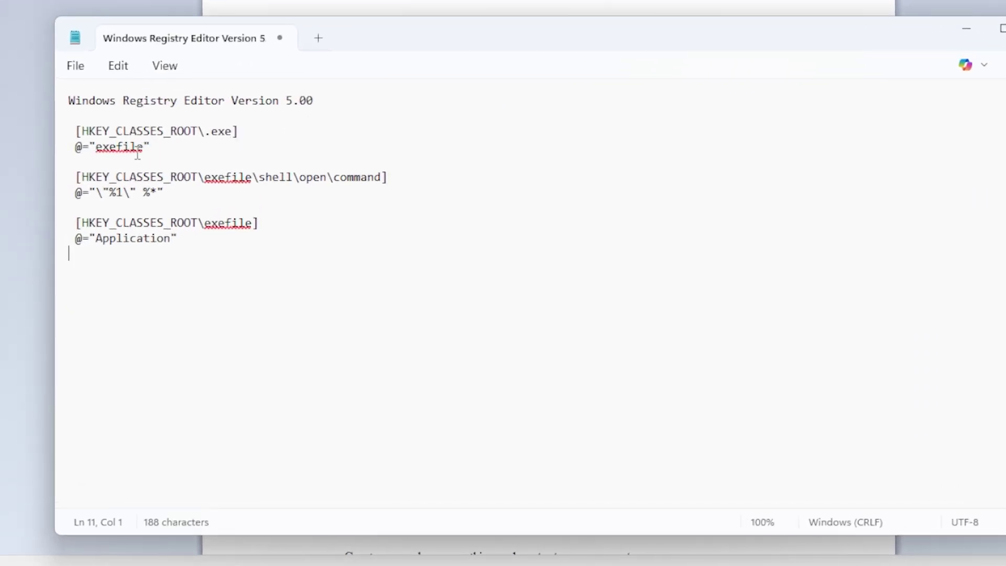
Step: Review the script's @="exefile", command value and @="Application" lines by selecting each
drag(151, 151, 74, 149)
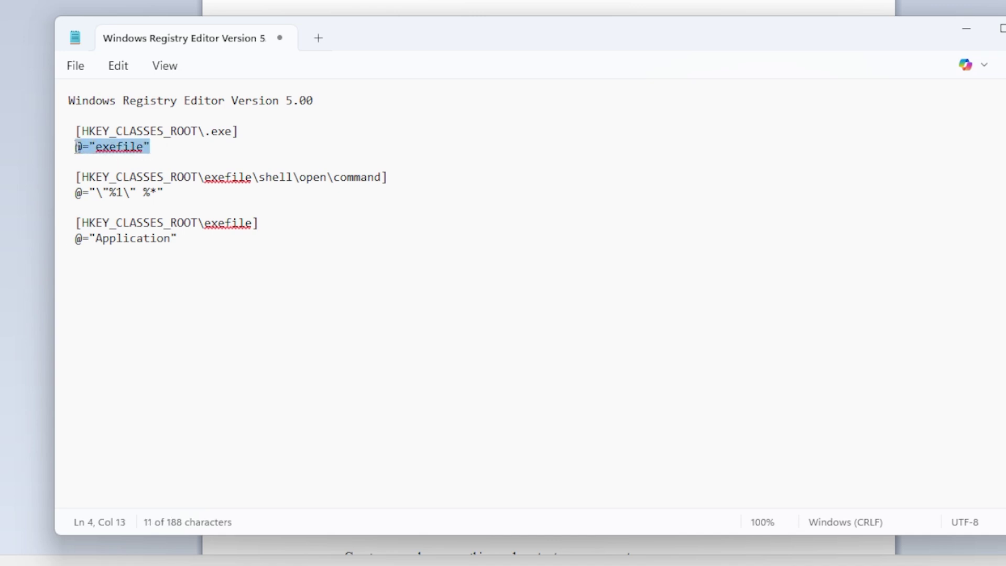
click(308, 133)
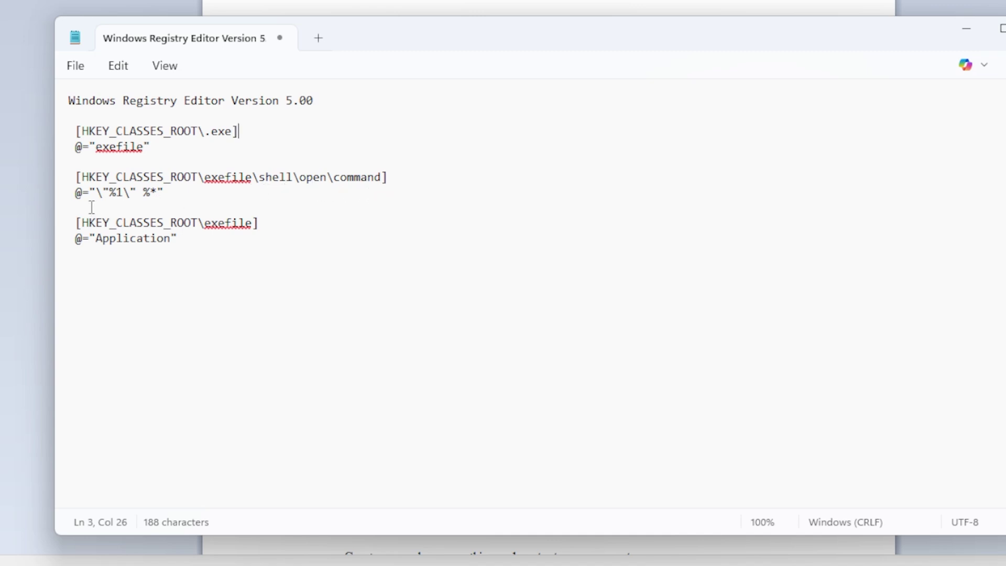
click(164, 193)
drag(164, 193, 70, 224)
click(241, 198)
click(276, 233)
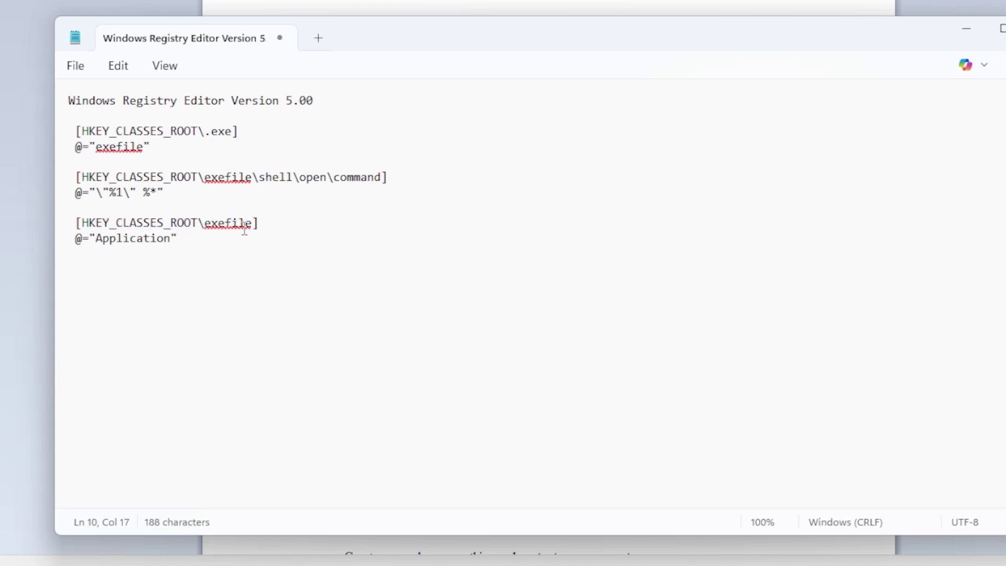
drag(174, 242, 71, 241)
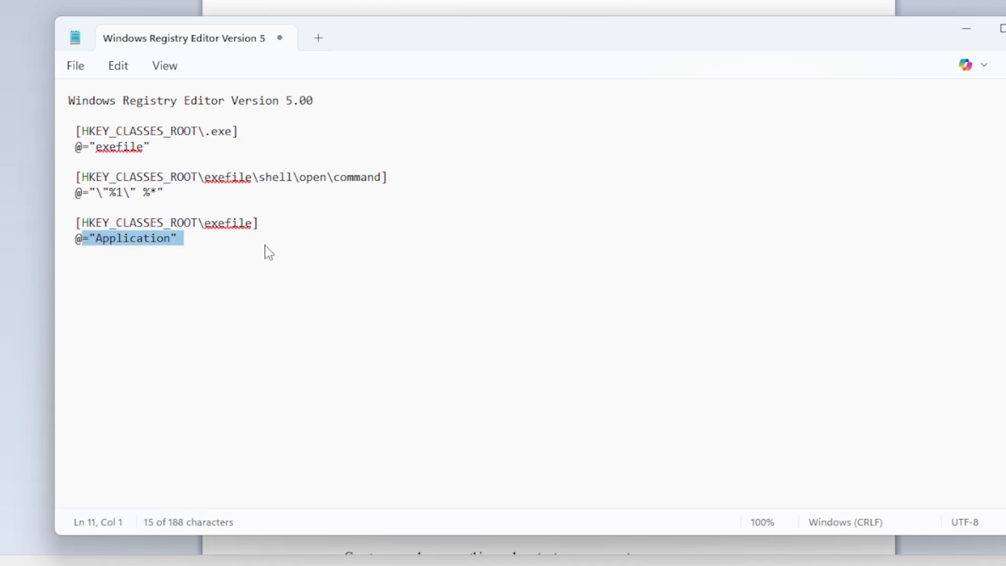
click(274, 238)
Step: Save the script on the Desktop as FixEXE.REG with Save as type set to All files
click(74, 73)
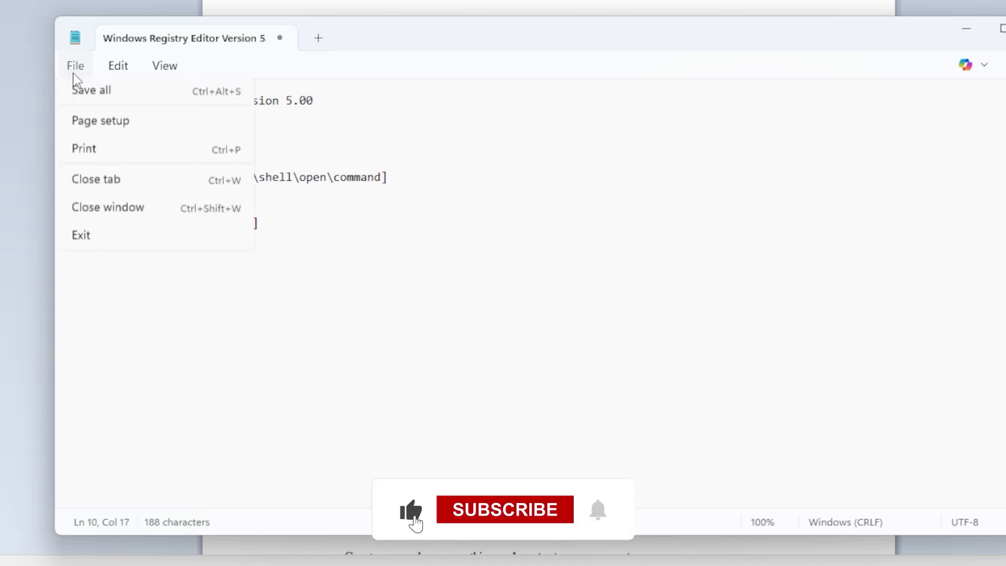
click(168, 237)
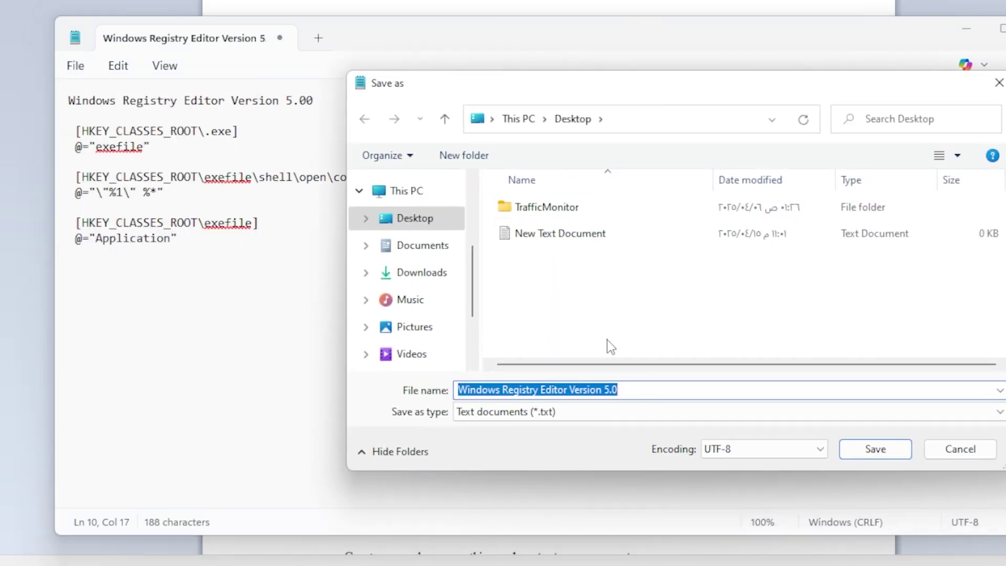
text(Fix)
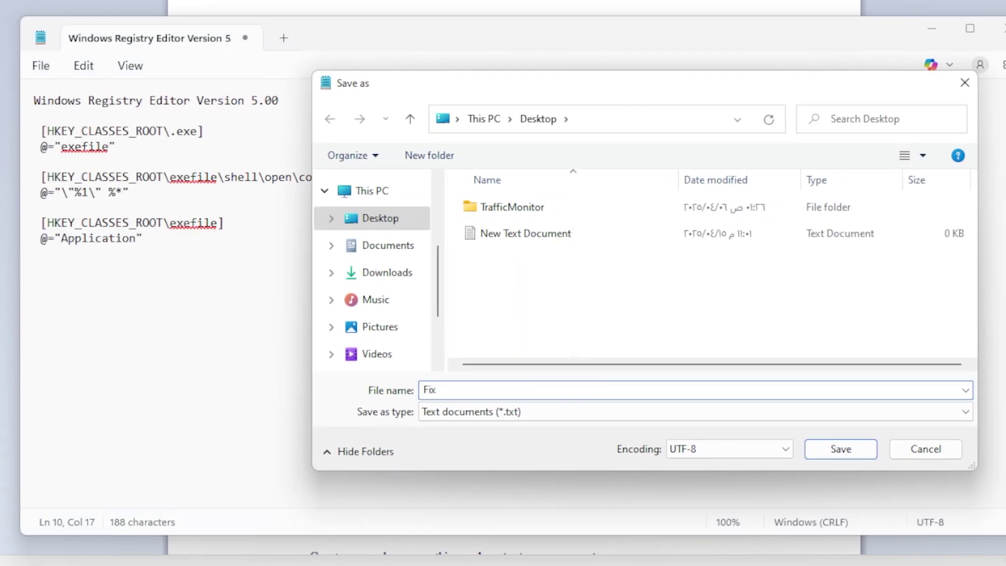
text(EXE)
text(.RG)
text(EG)
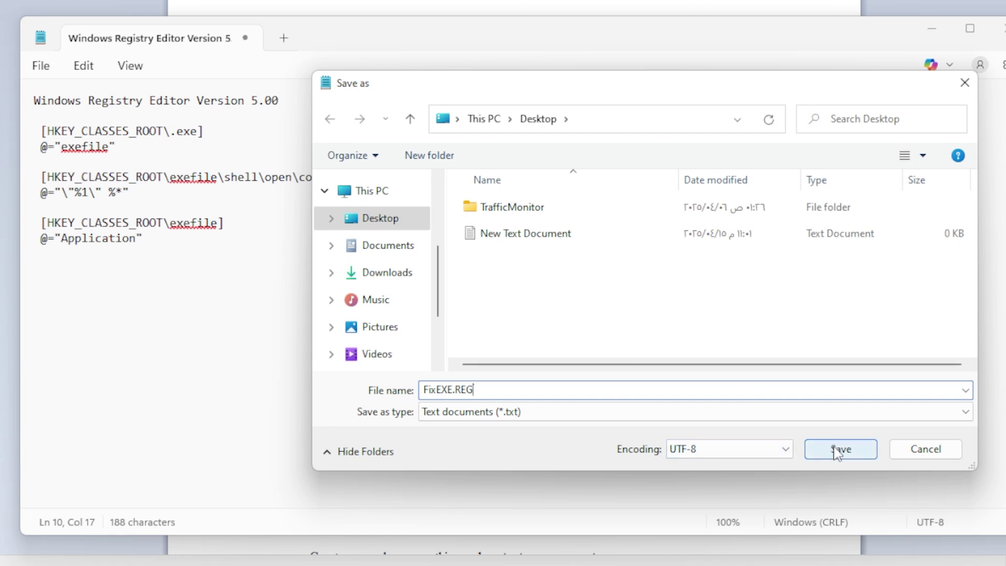
click(761, 414)
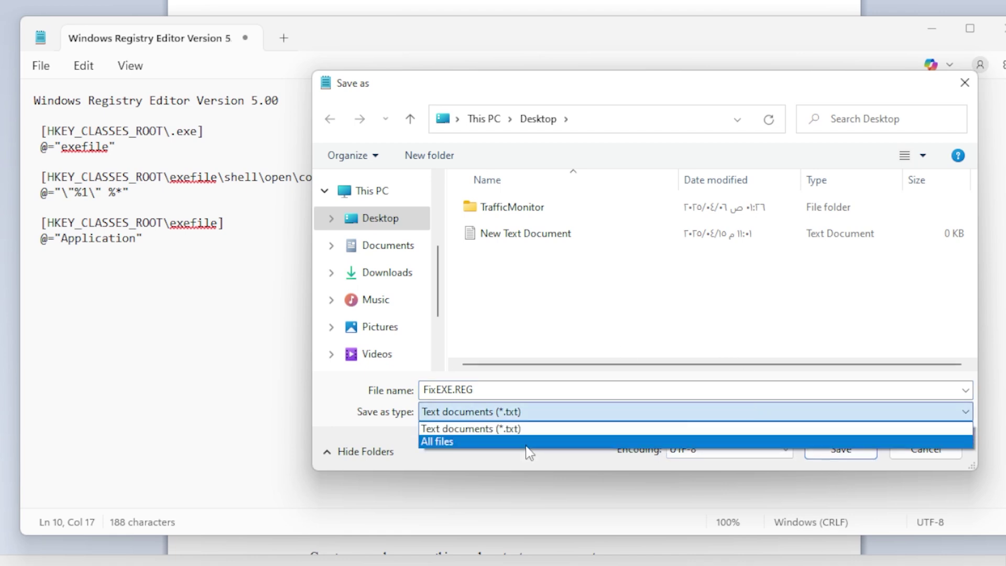
click(526, 443)
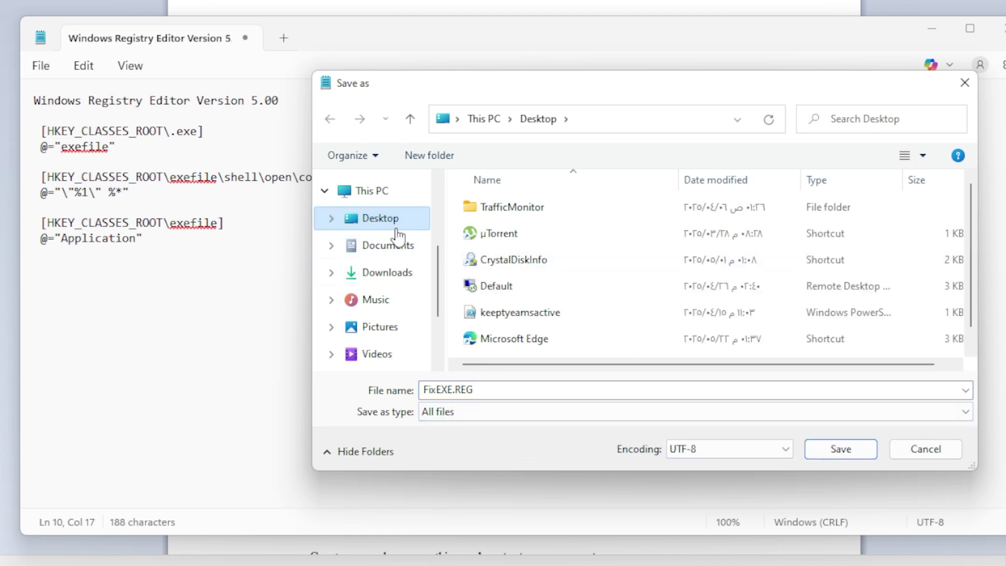
click(841, 451)
Step: Minimize Notepad and turn on Show desktop icons
click(931, 33)
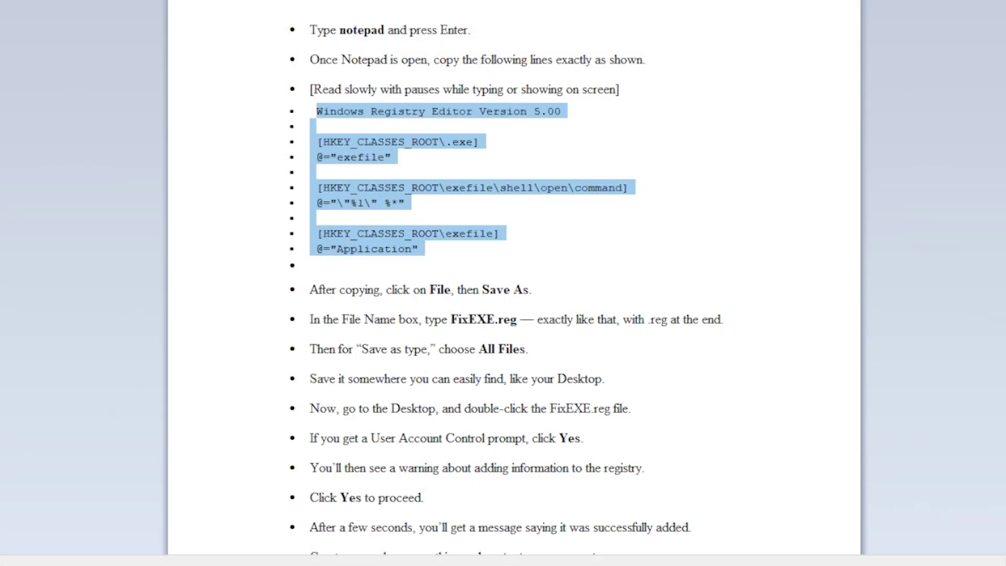
right_click(341, 234)
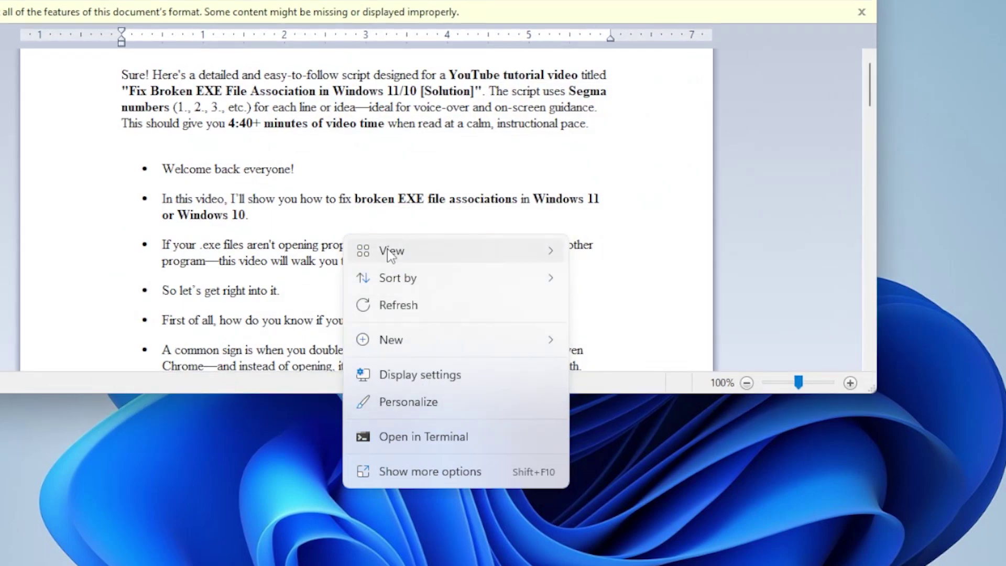
mouse_move(388, 254)
click(621, 397)
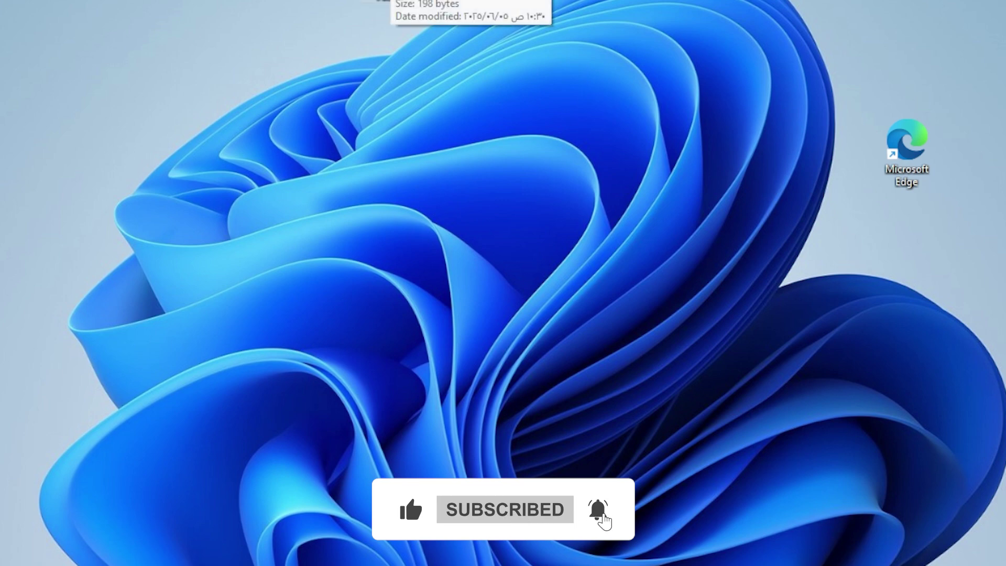
Step: Run FixEXE.REG, approving the administrator prompt and the Registry Editor warning
double_click(388, 40)
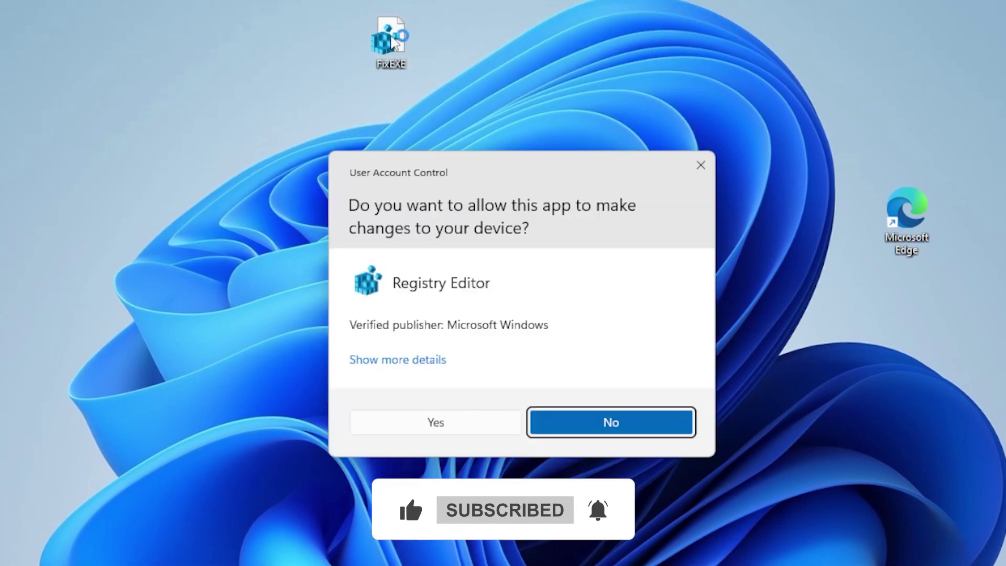
click(427, 426)
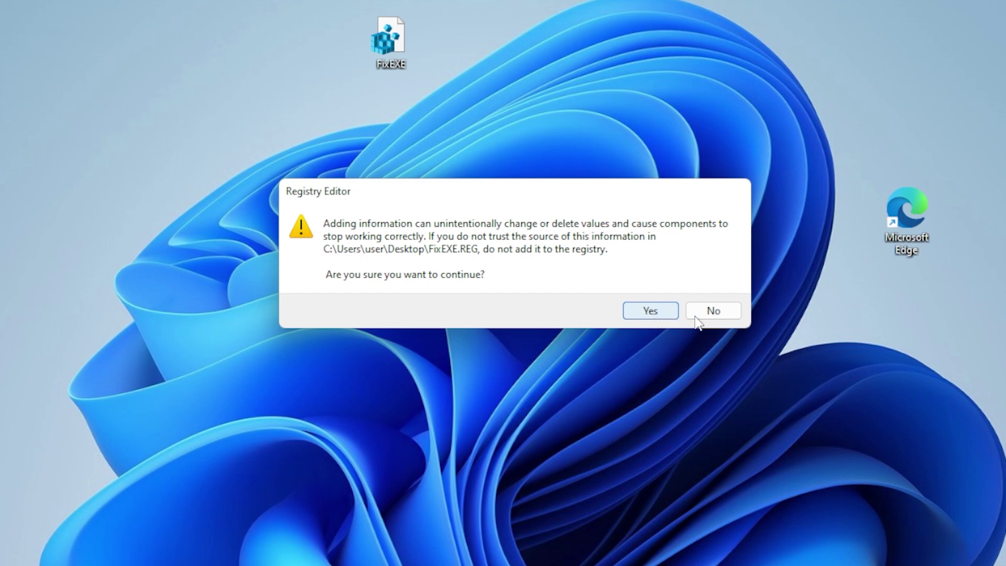
click(712, 312)
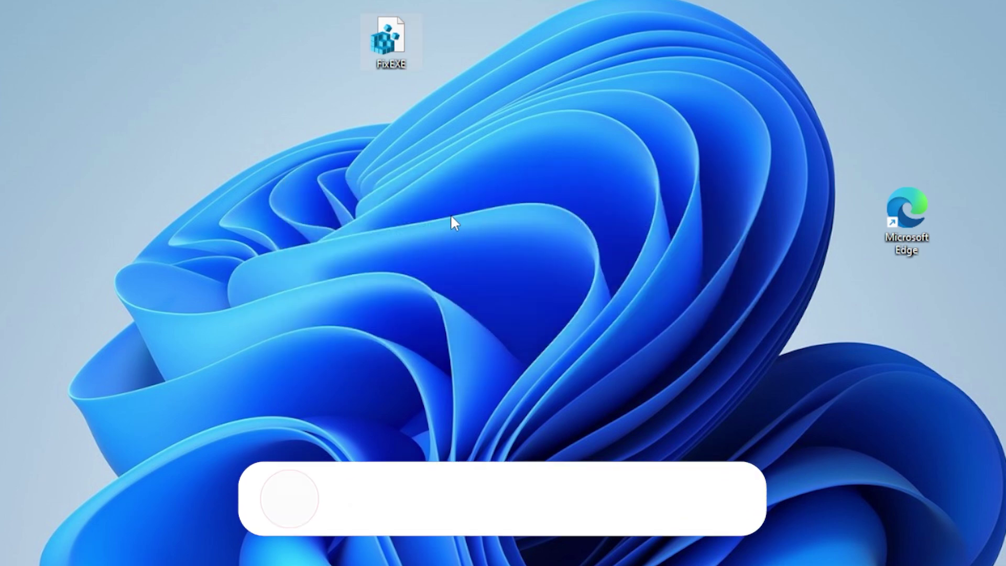
right_click(454, 219)
click(521, 291)
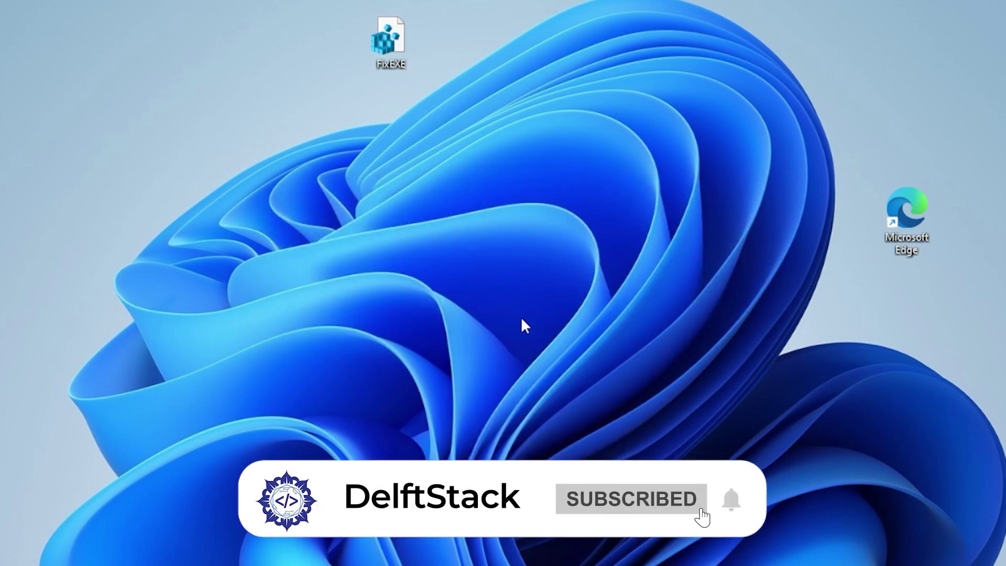
right_click(486, 218)
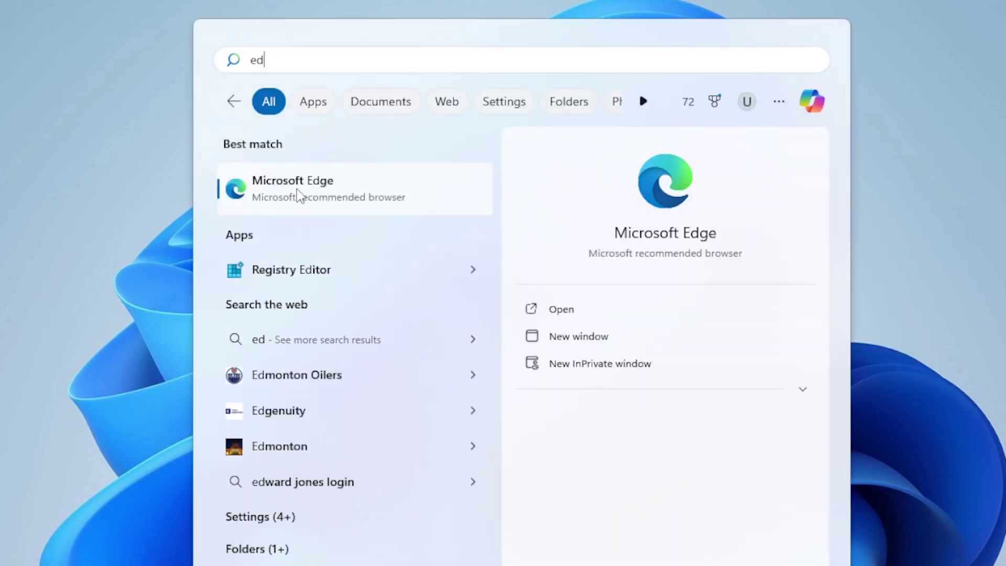
key(Return)
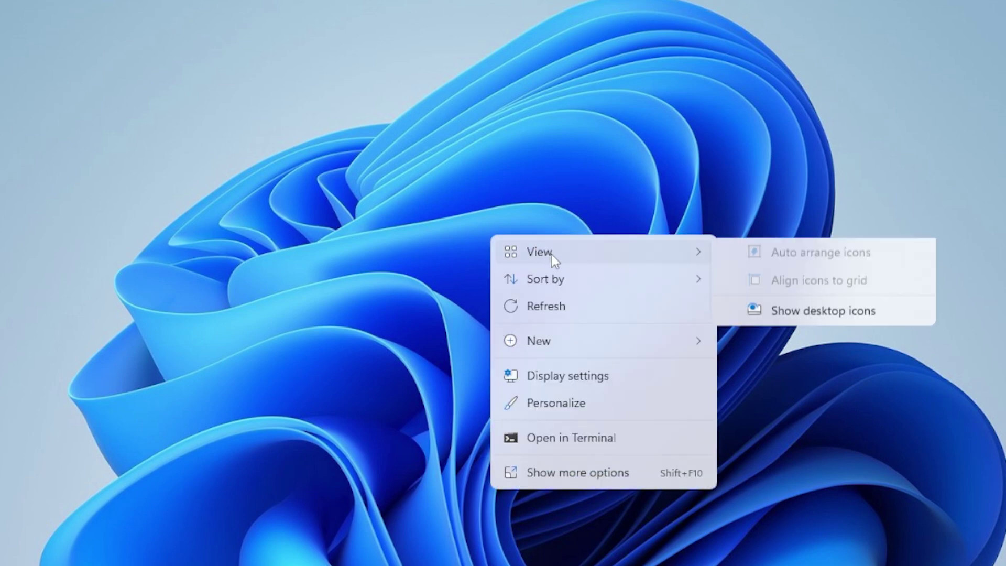
click(772, 403)
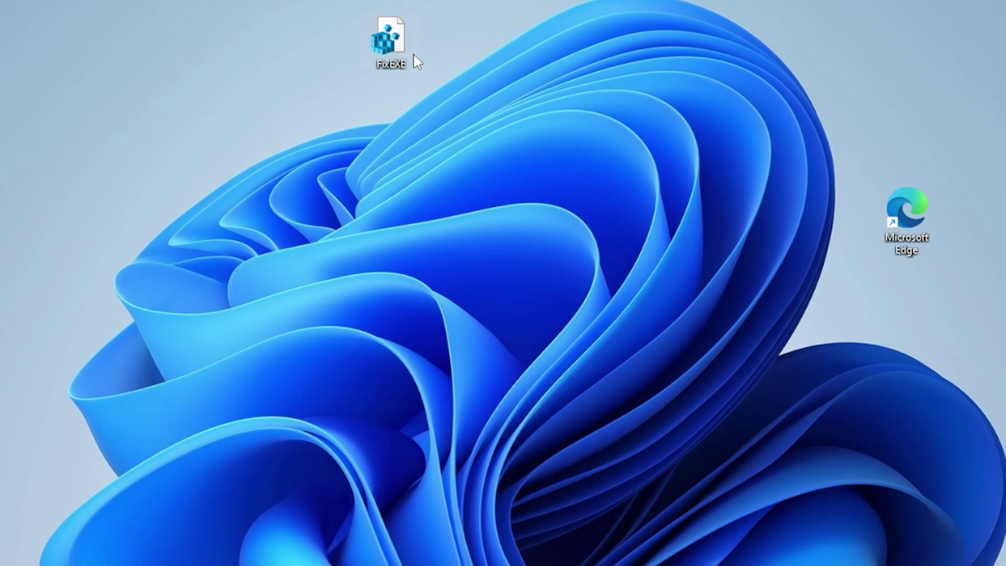
Step: Move the FixEXE icon along the desktop top, then run it again and allow Registry Editor's changes
drag(406, 12, 341, 27)
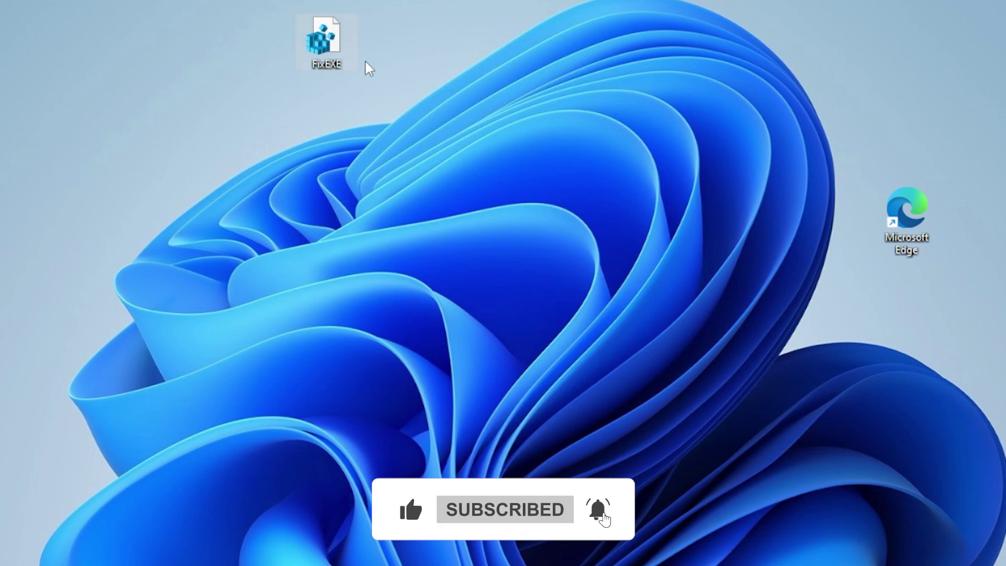
double_click(341, 54)
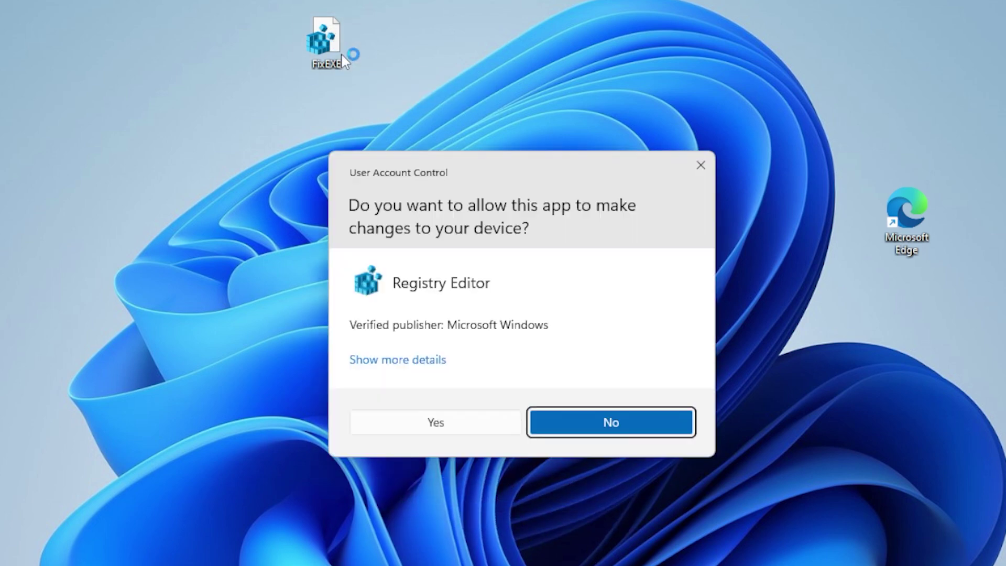
click(498, 427)
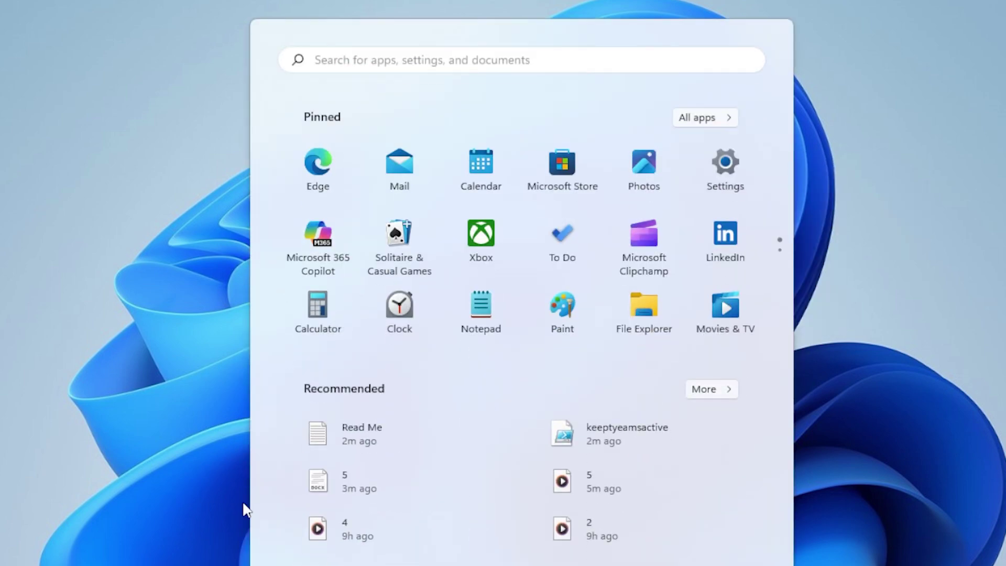
Step: Close Start and launch Command Prompt as administrator from the Win+X menu, approving the prompt
click(187, 491)
key(super+x)
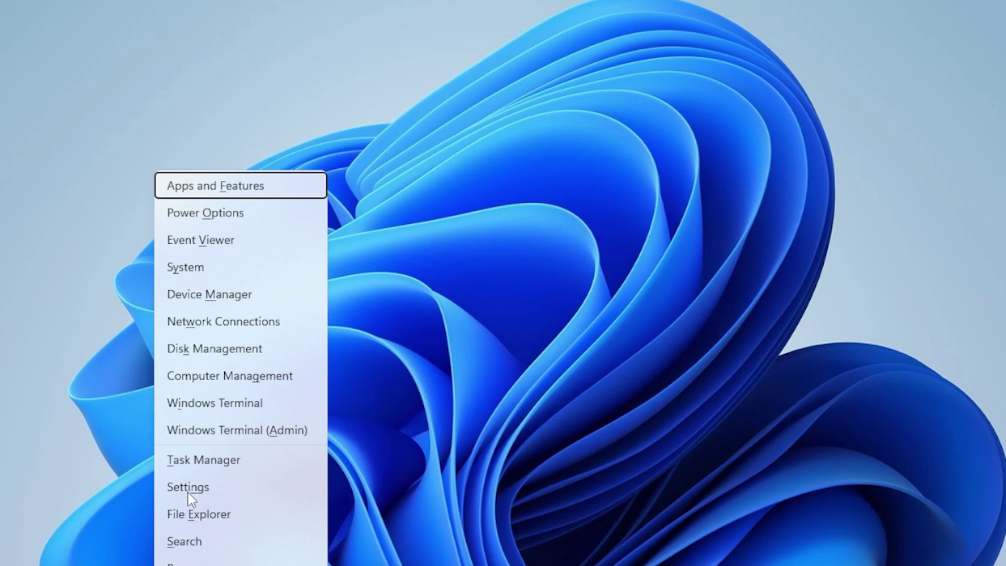
key(v)
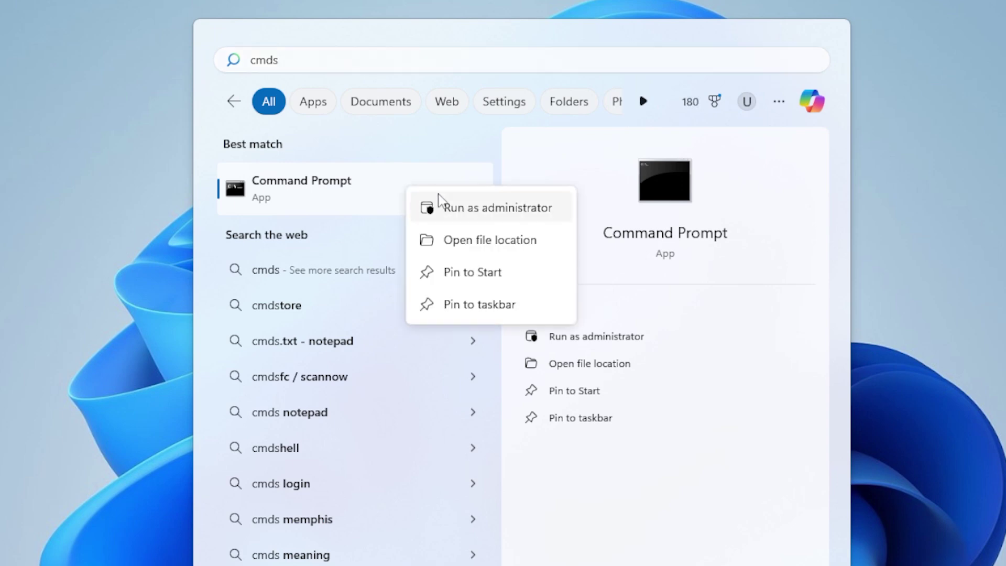
click(471, 207)
click(478, 415)
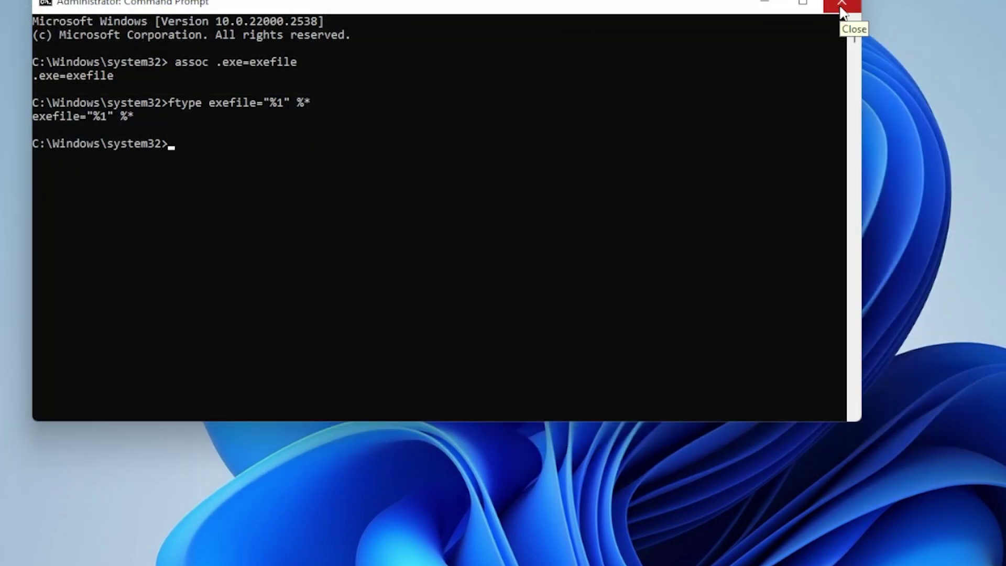
Step: Close the administrator Command Prompt window and bring up the Start menu
click(841, 10)
key(super)
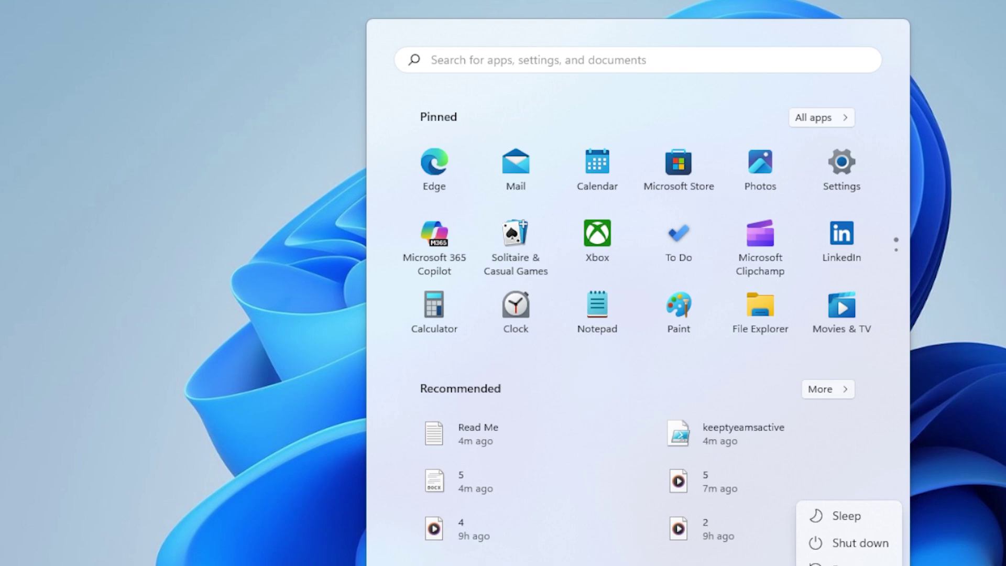
Step: Dismiss the Start menu and make the desktop icons visible
click(973, 398)
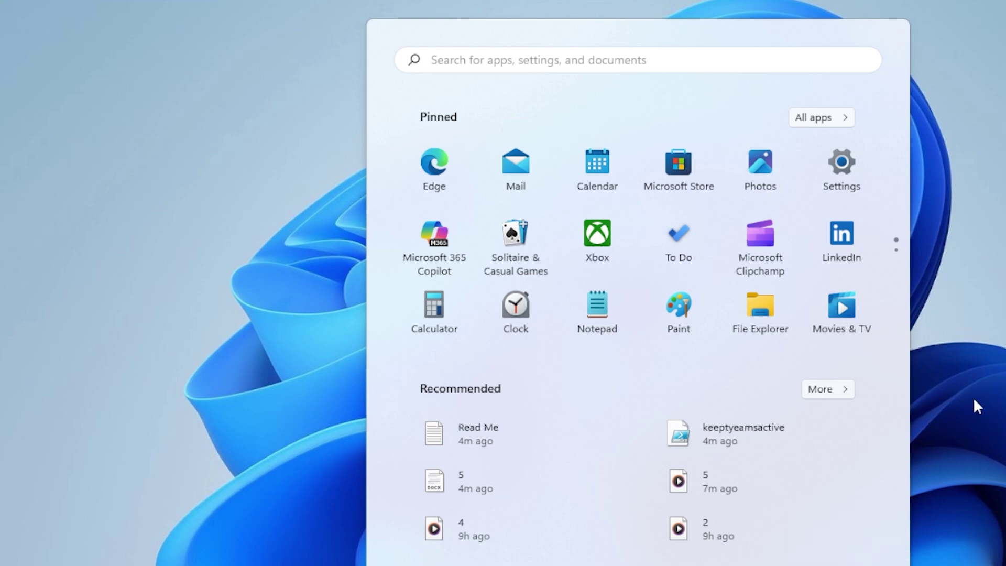
click(980, 373)
right_click(375, 237)
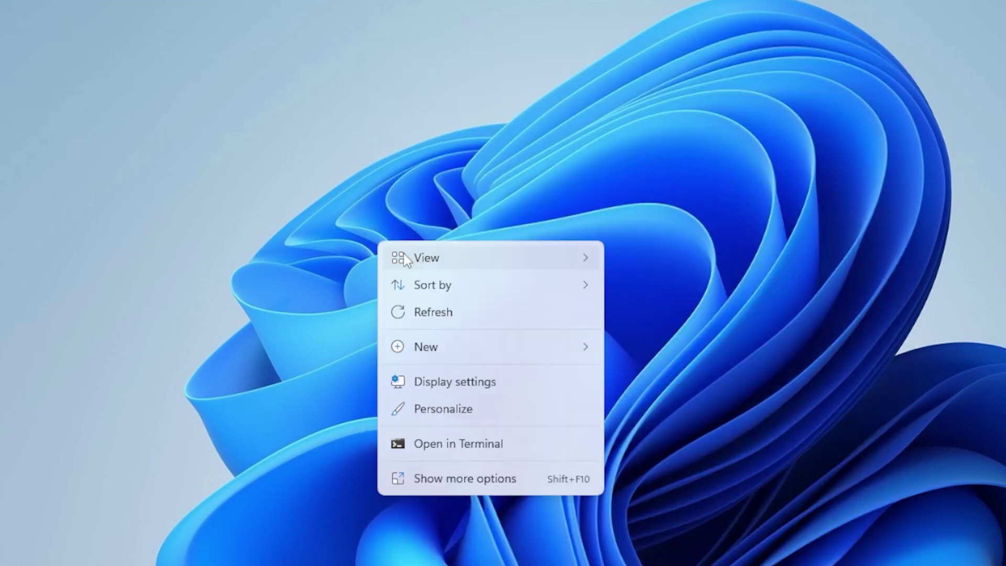
mouse_move(404, 255)
click(691, 402)
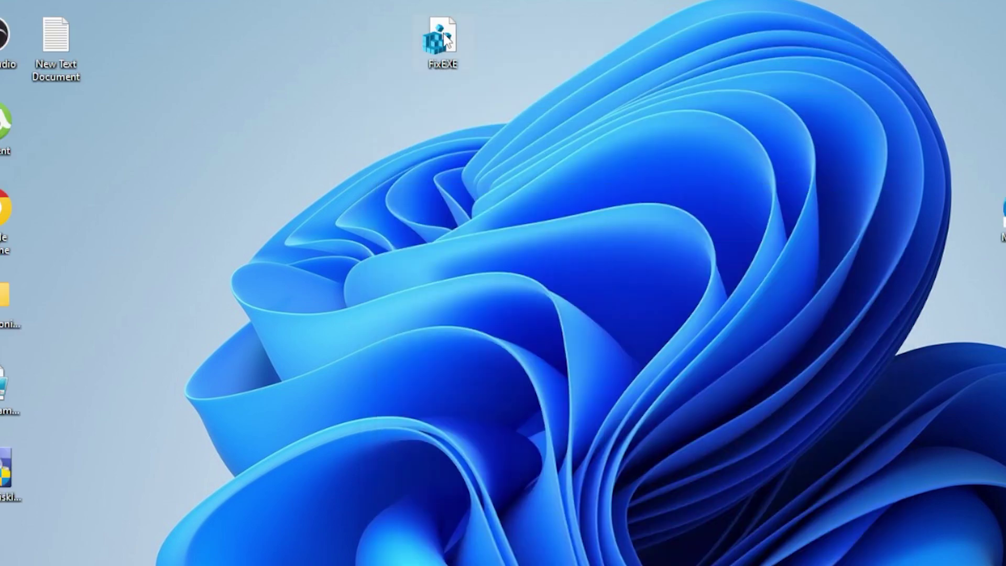
Step: Permanently delete FixEXE.REG with Shift+Delete and confirm, then reopen the desktop menu
key(shift+Delete)
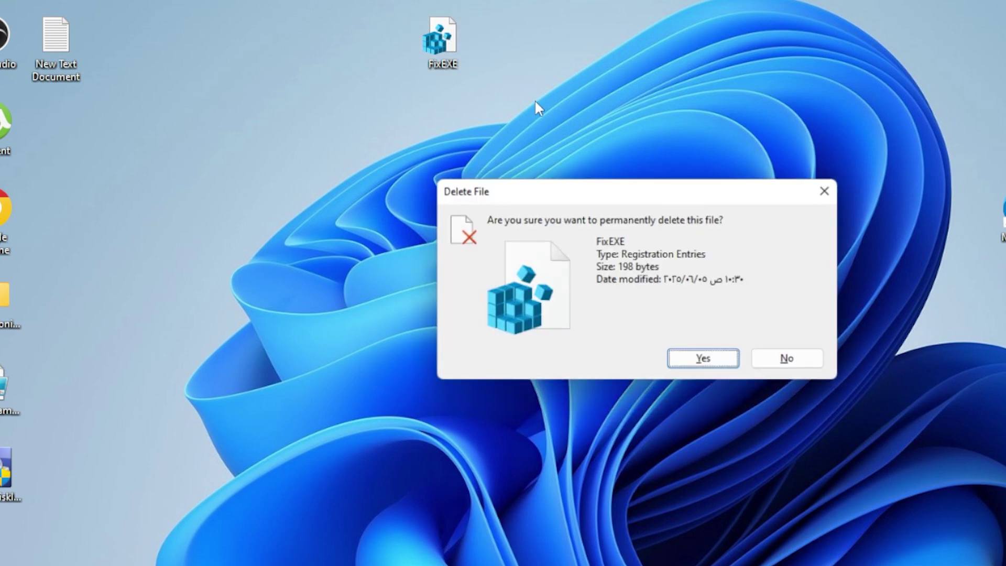
key(Return)
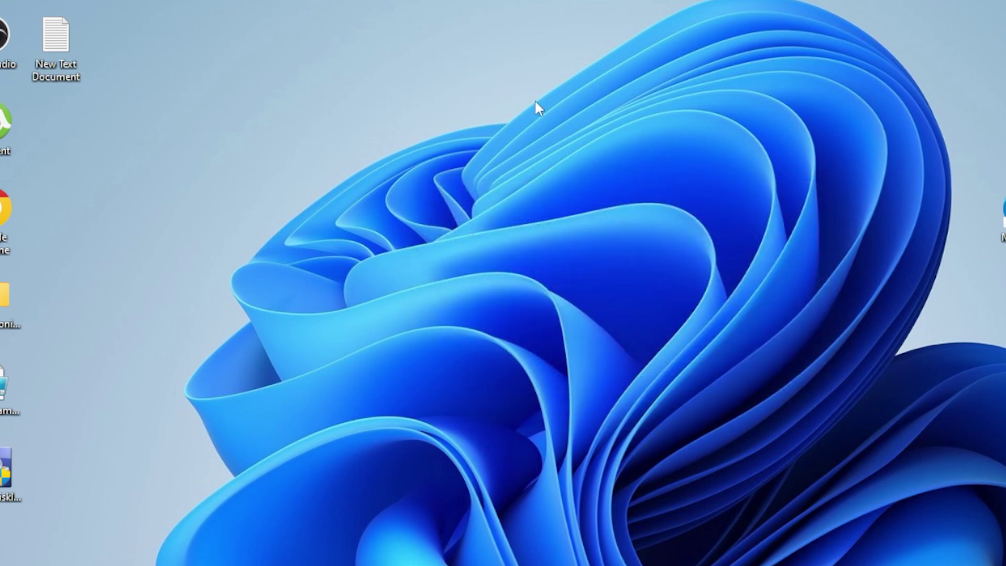
right_click(485, 41)
mouse_move(580, 63)
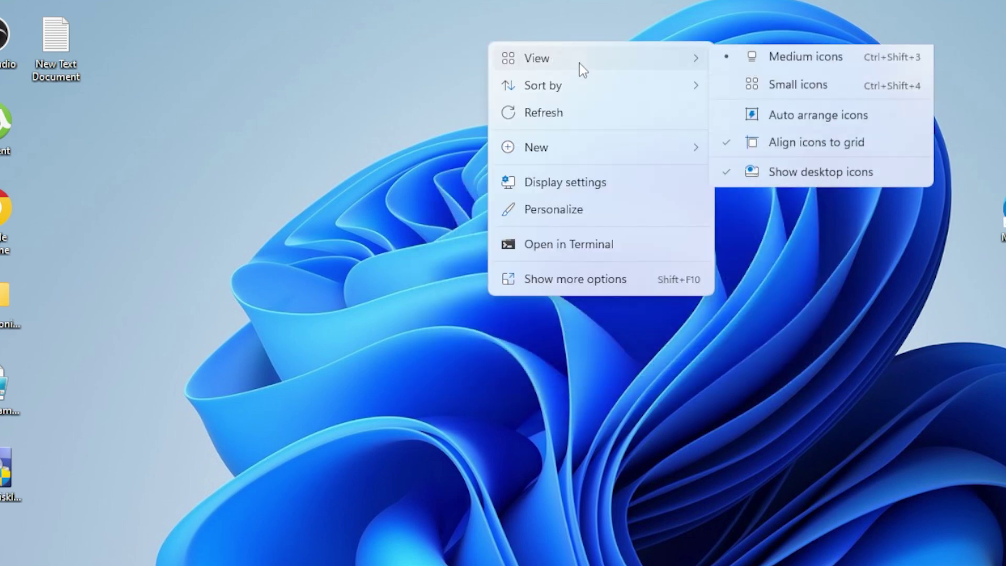